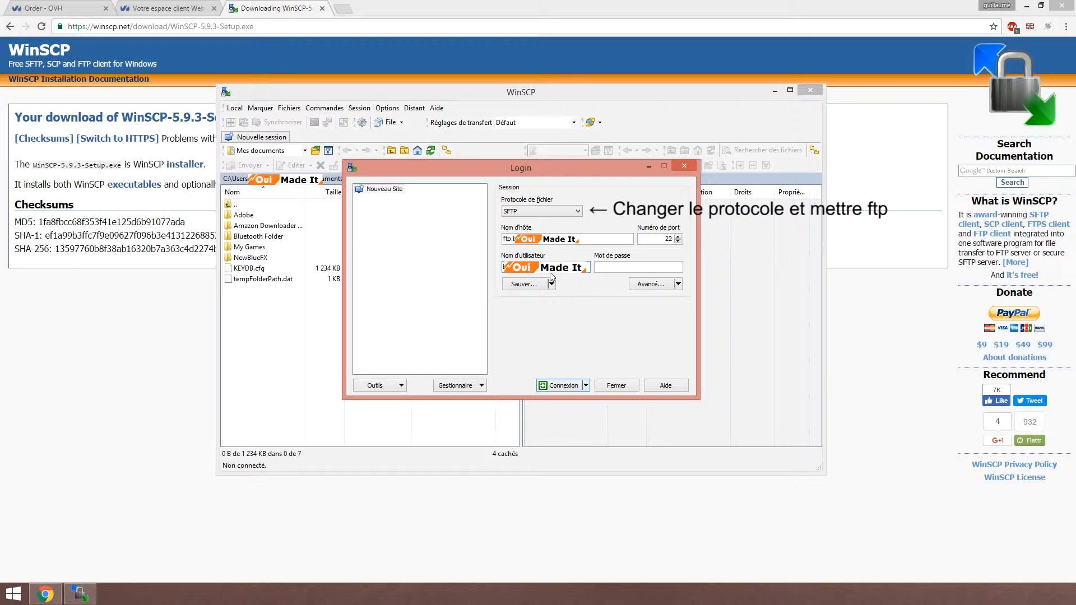
Step: Log in to the FTP hosting server with the account password and open the remote public_html folder
click(618, 268)
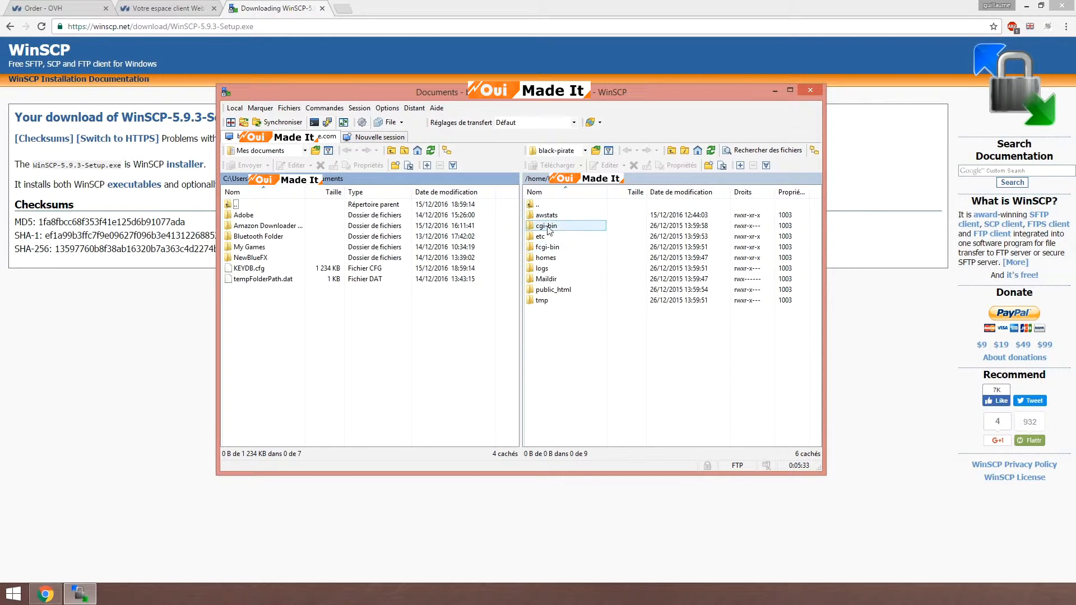
double_click(567, 290)
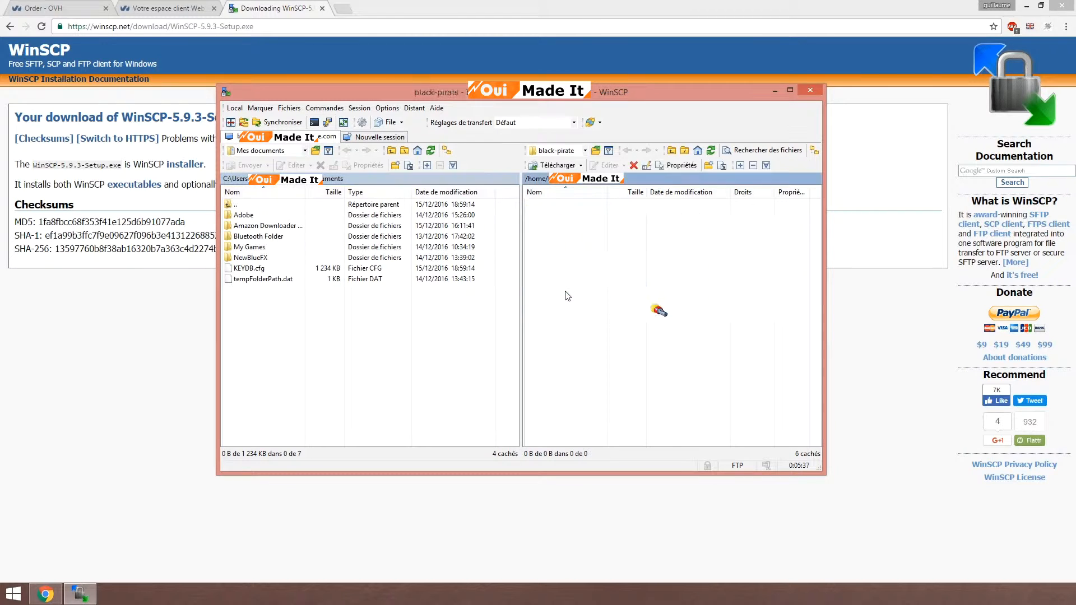
right_click(578, 295)
click(553, 281)
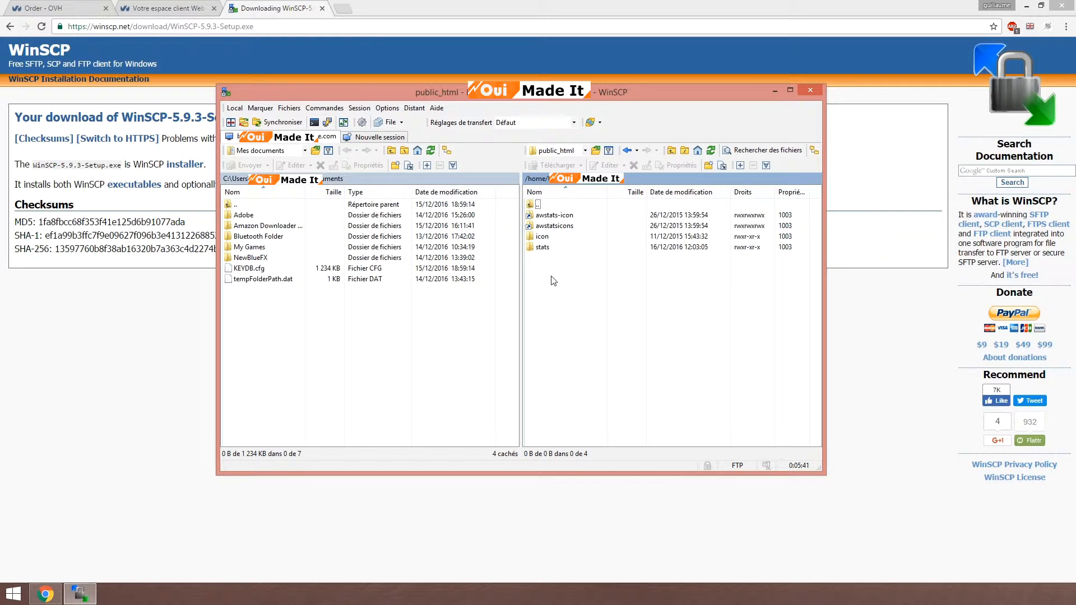
click(147, 361)
Step: Search for 'wordpress' in a new tab and open the French WordPress site
click(343, 9)
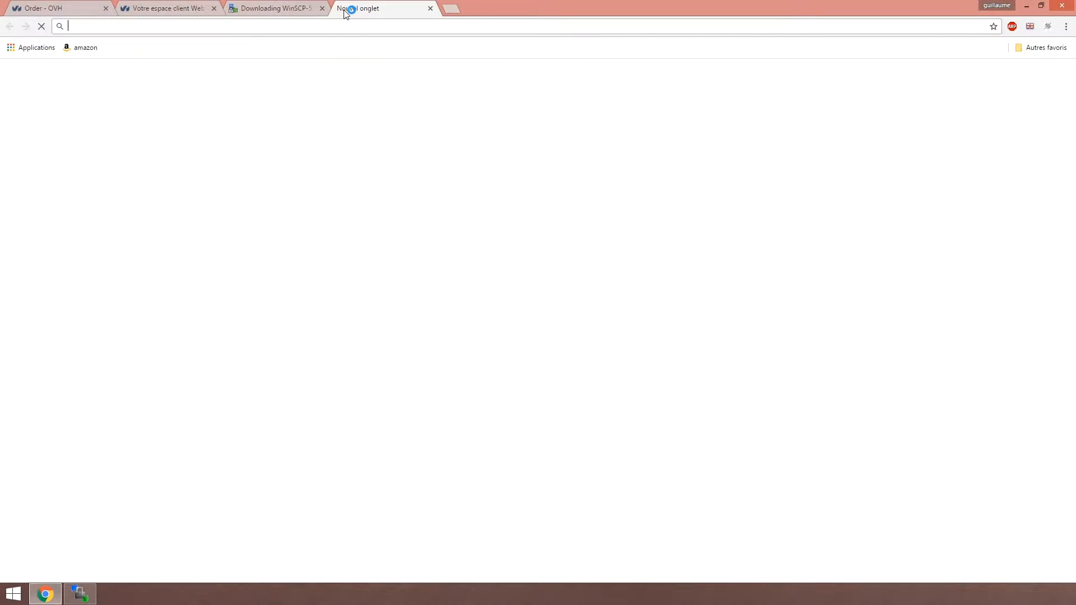
text(wordpress)
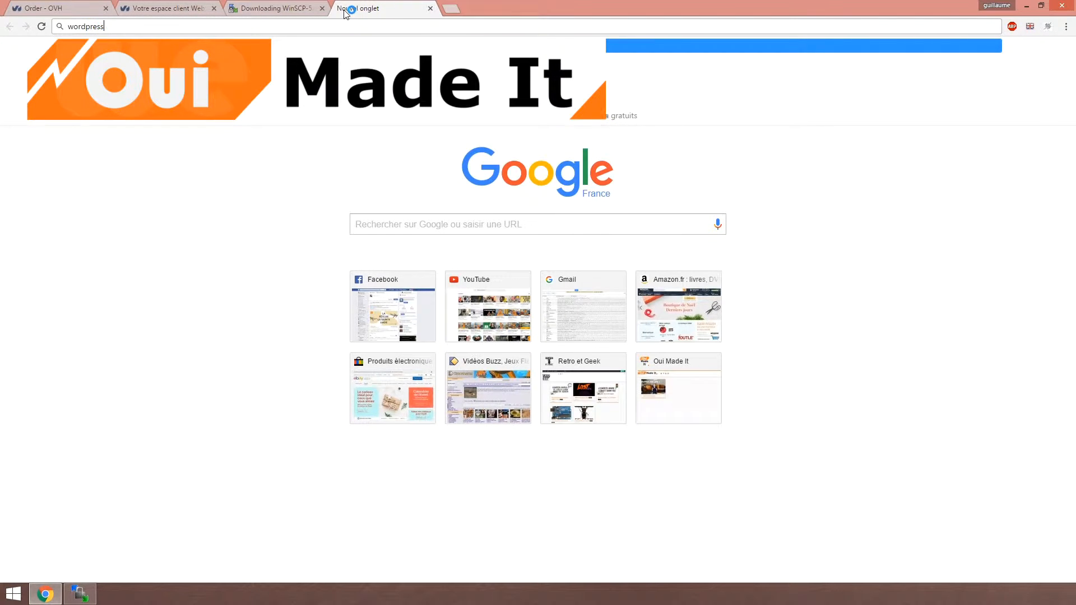
key(Return)
click(178, 199)
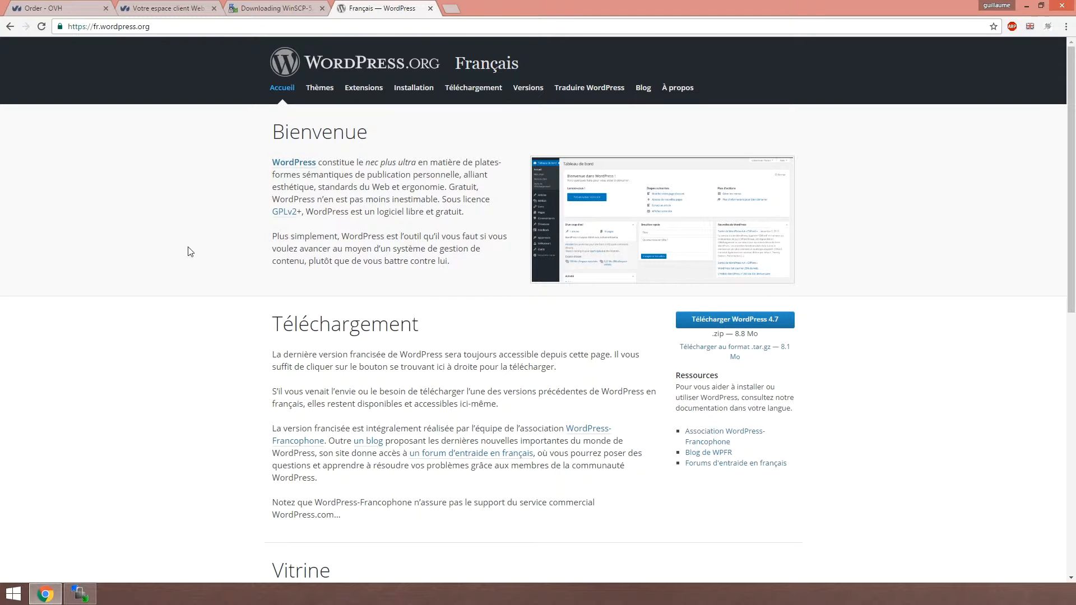
scroll(191, 266, down, 3)
scroll(192, 268, up, 3)
Step: Download wordpress-4.7-fr_FR.zip from the Téléchargement page and open the archive
click(459, 88)
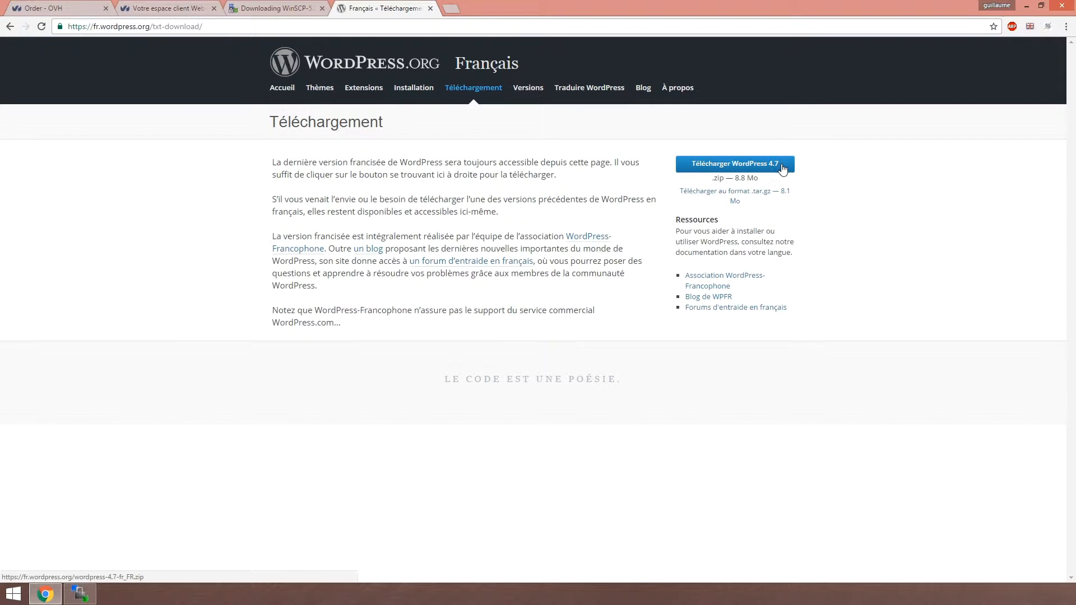
click(780, 168)
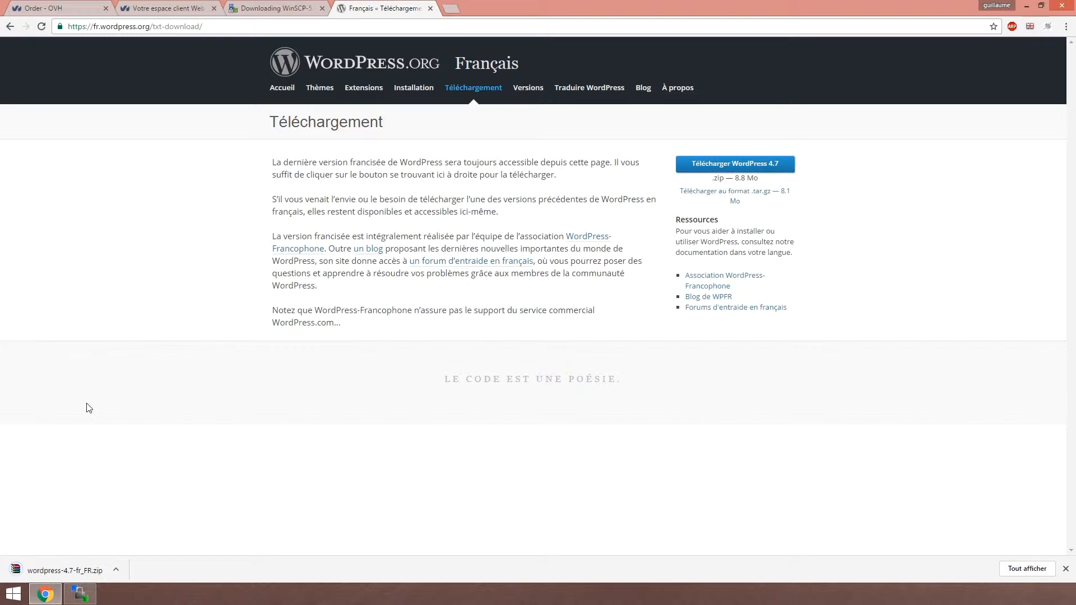
click(73, 570)
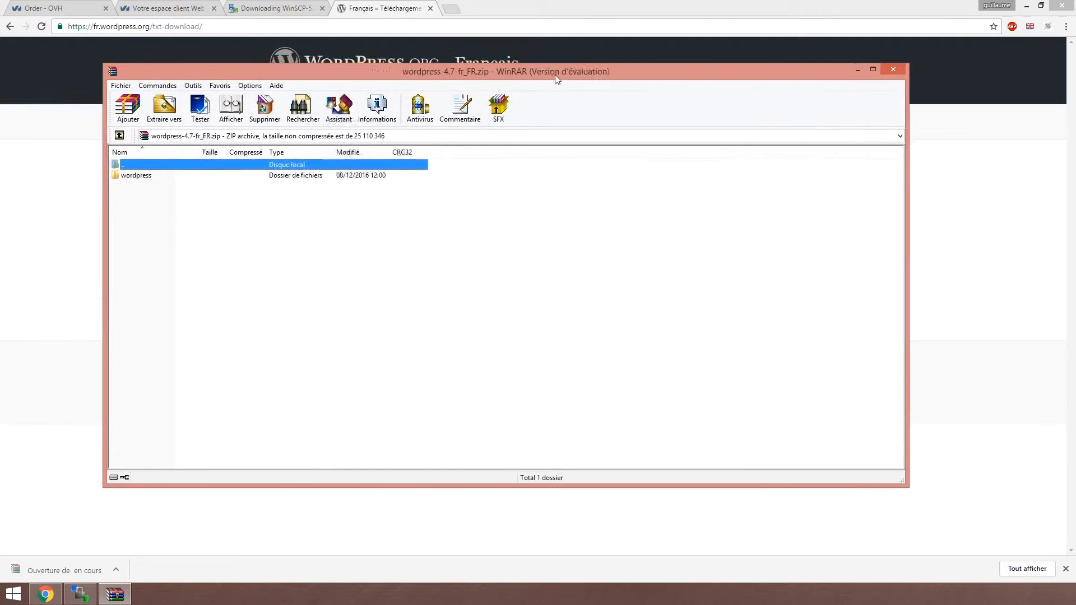
Step: Arrange the WinRAR and WinSCP windows side by side
drag(150, 229, 459, 230)
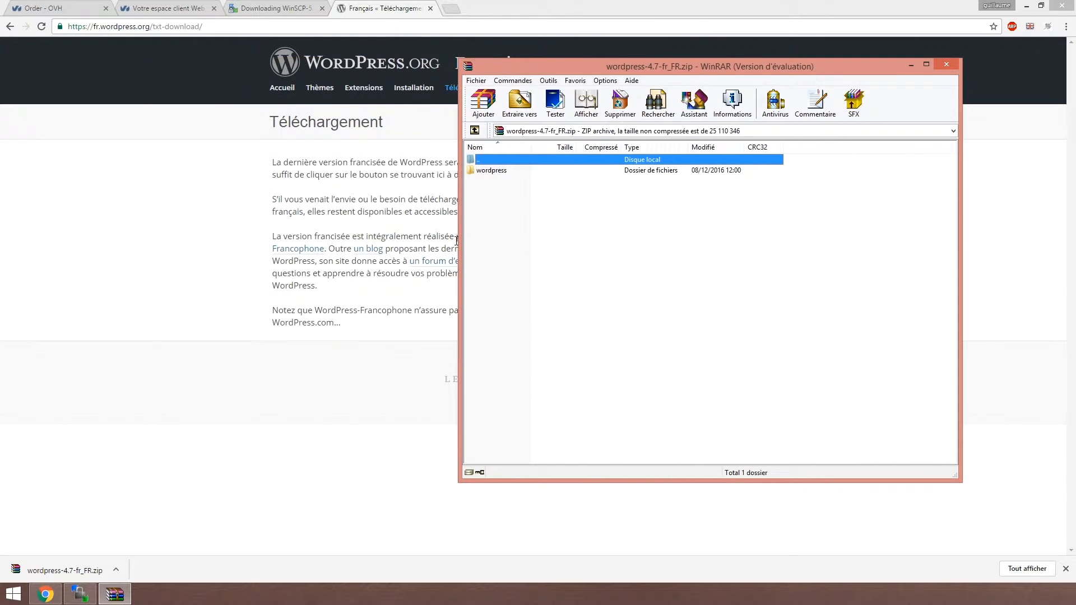
click(80, 594)
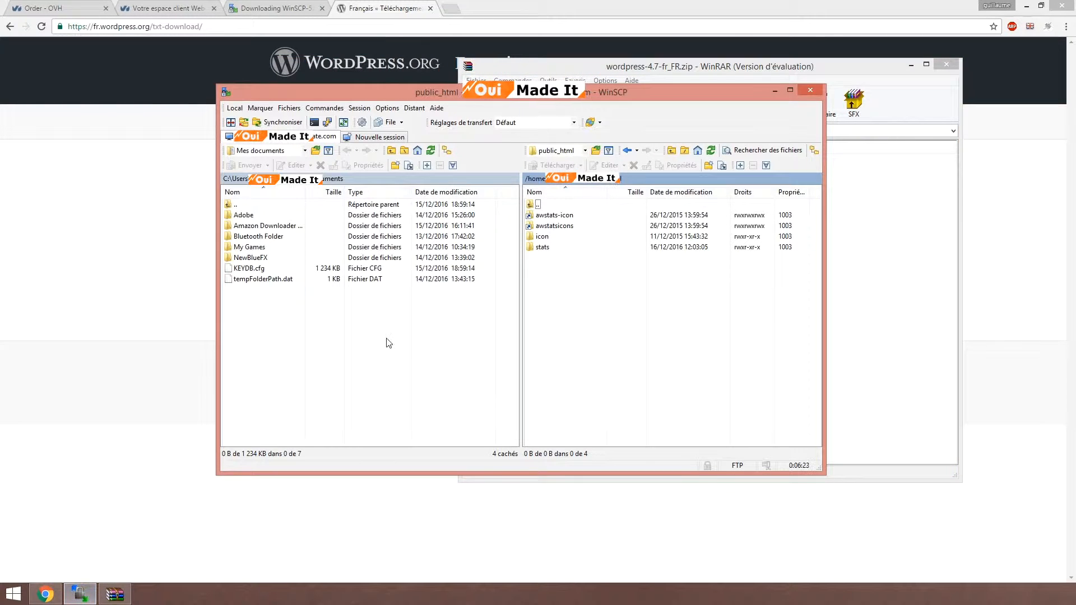
drag(570, 111, 453, 98)
click(756, 240)
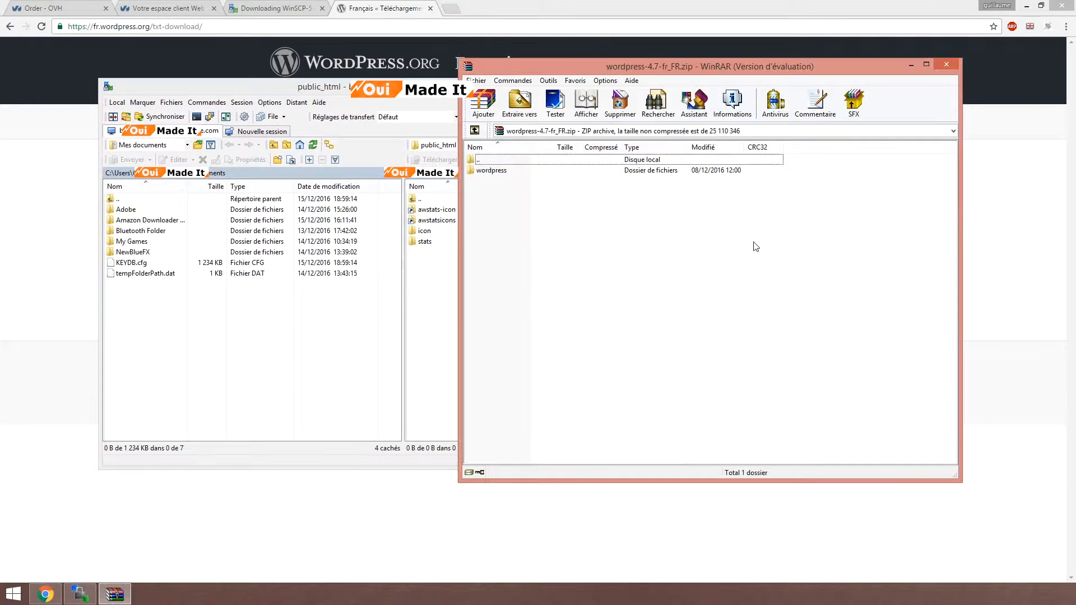
Step: Open the archive's wordpress folder and drag all 19 items onto the remote public_html panel
click(500, 173)
click(500, 172)
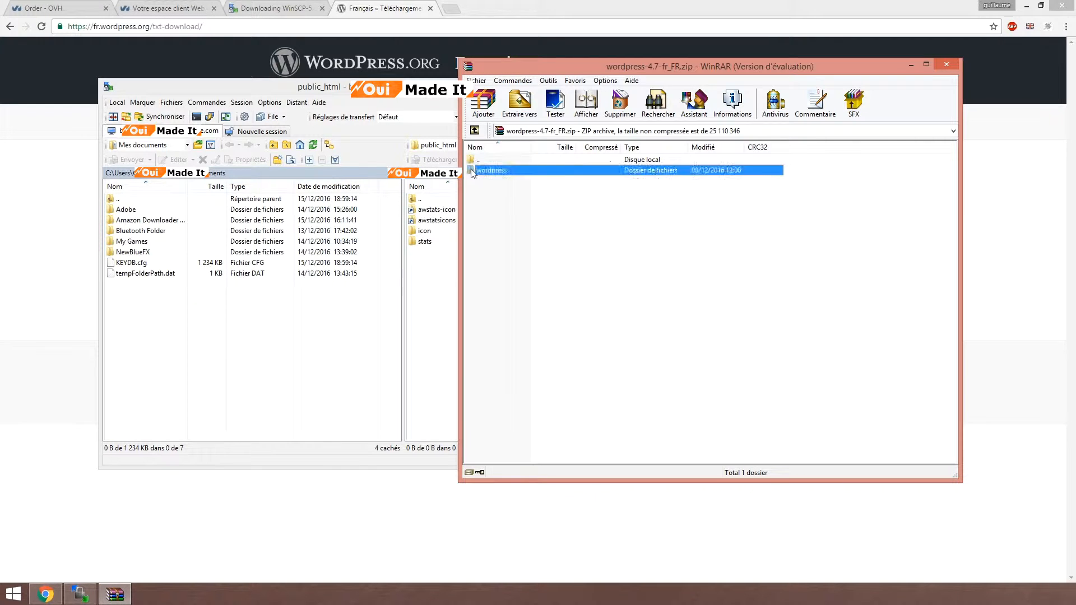
double_click(495, 170)
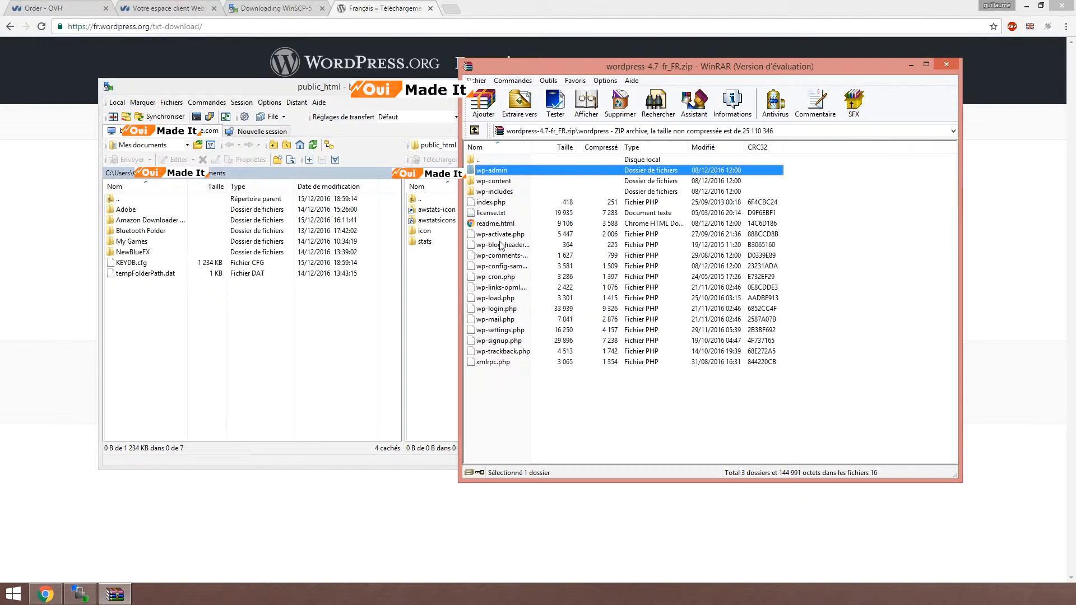
shift+click(496, 363)
drag(497, 363, 429, 310)
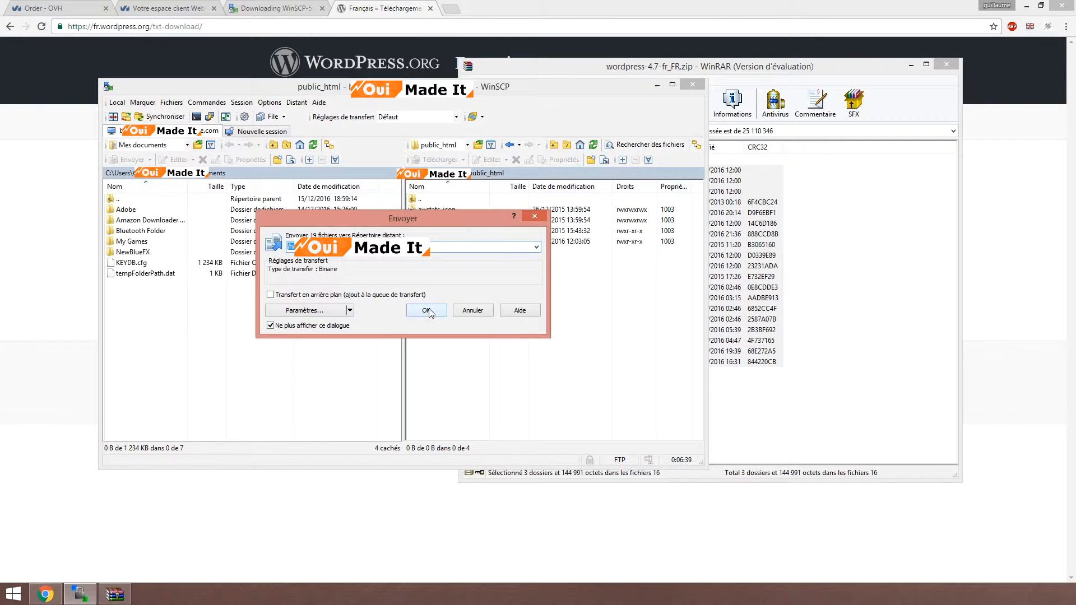
Step: Confirm uploading the 19 WordPress items to public_html and keep the transfer progress visible
click(427, 311)
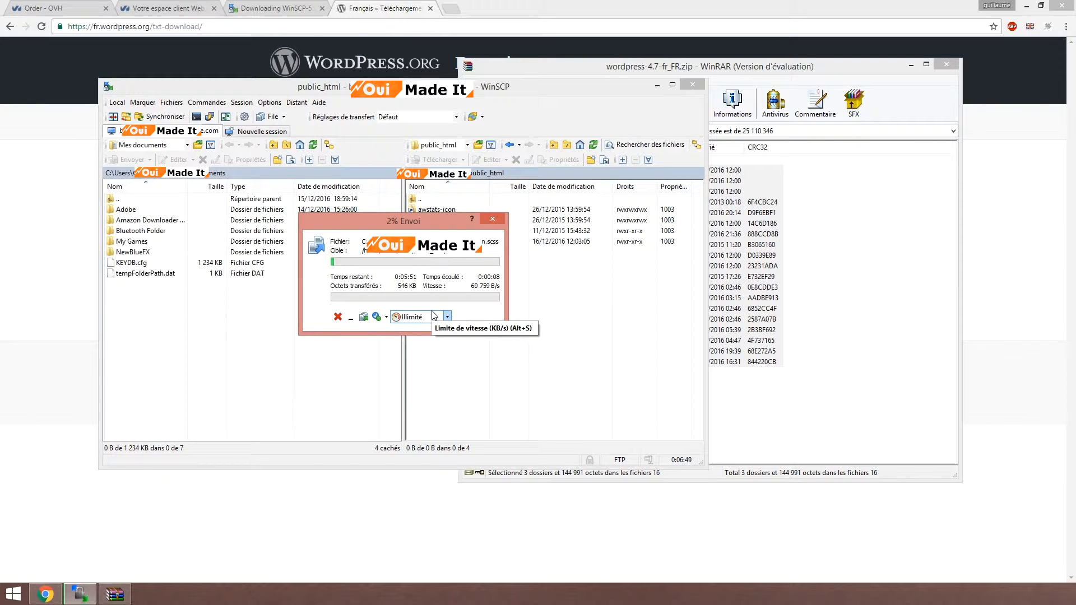
click(738, 79)
drag(739, 79, 820, 78)
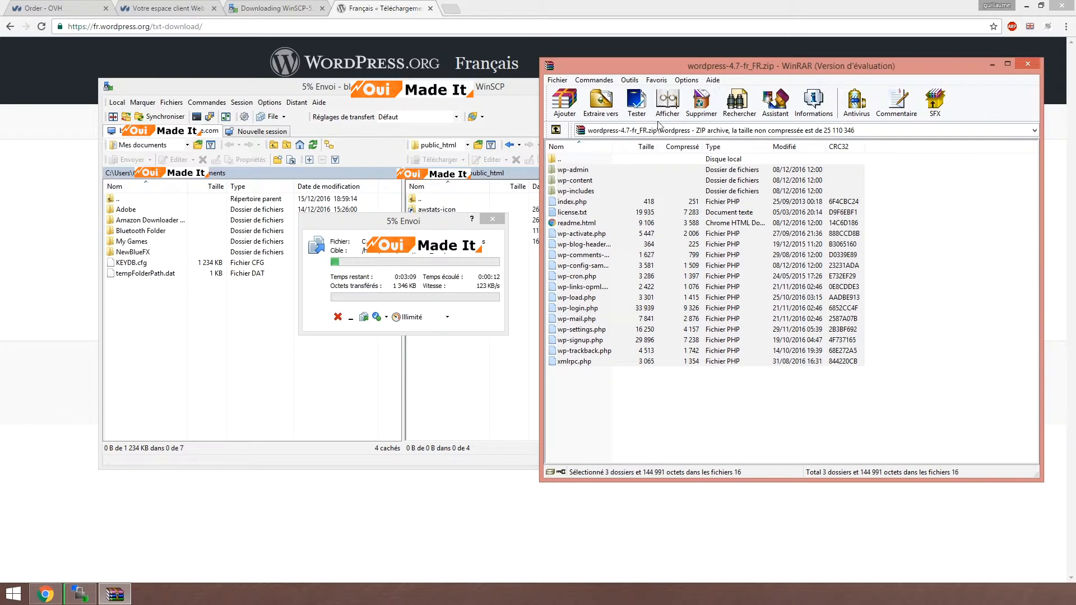
click(560, 160)
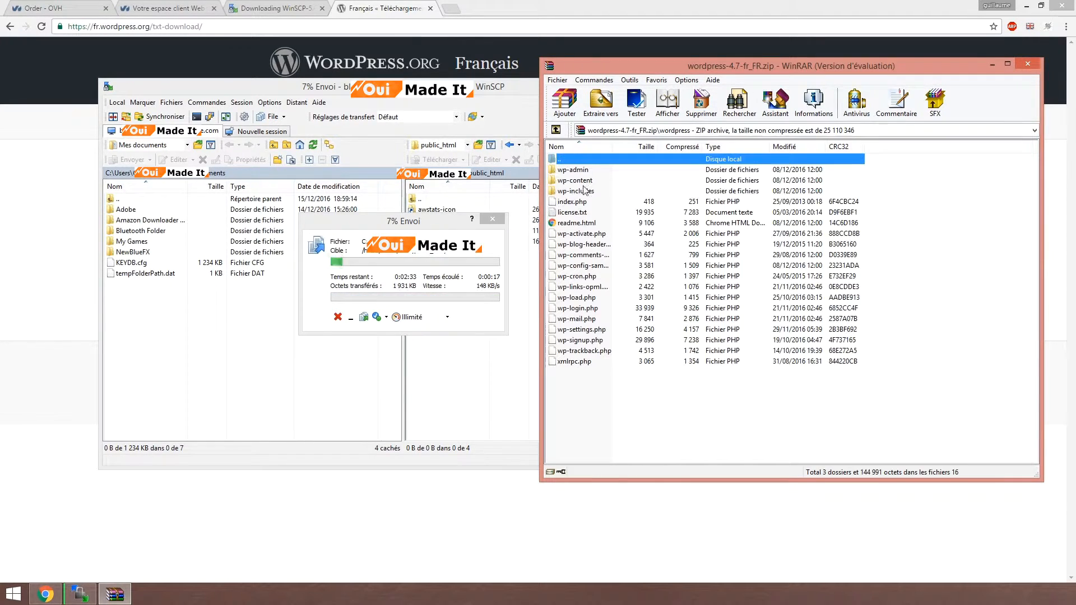
click(417, 109)
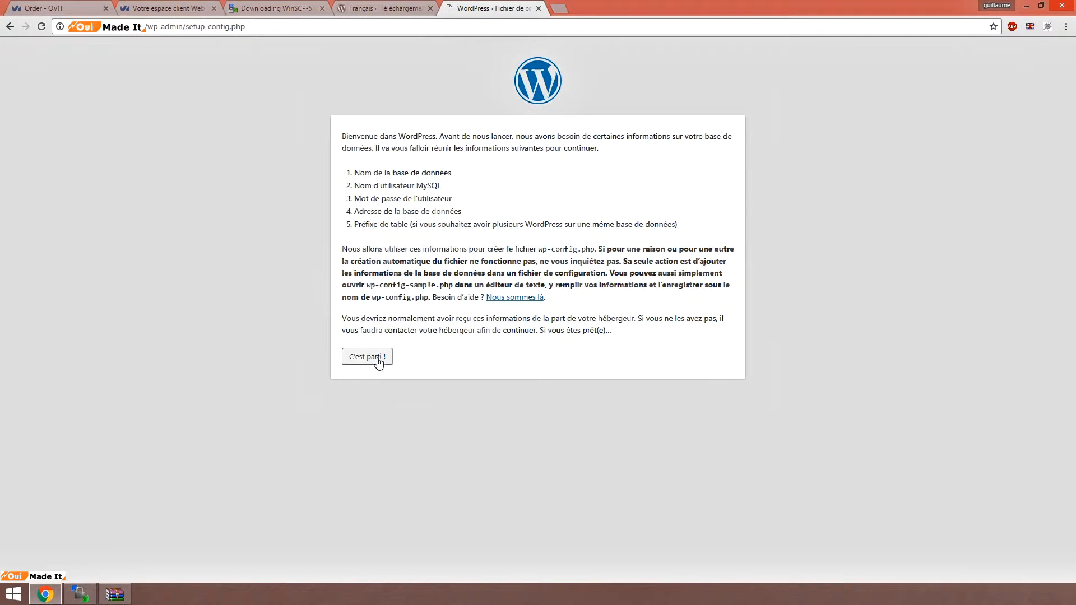
Step: Replace the default database name, submit the connection details, and launch the WordPress installation
click(376, 359)
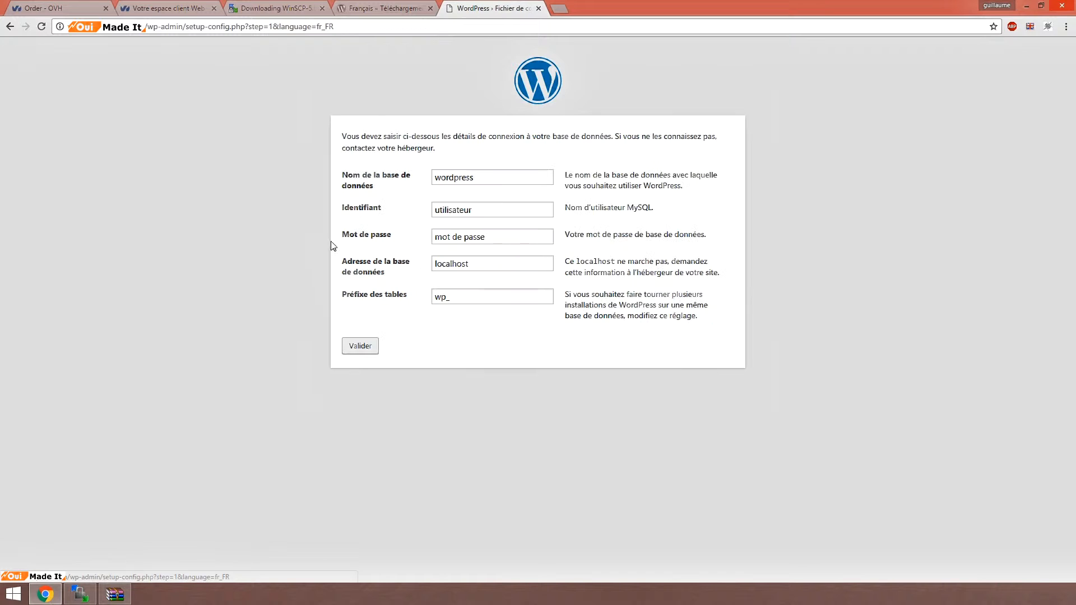
click(521, 178)
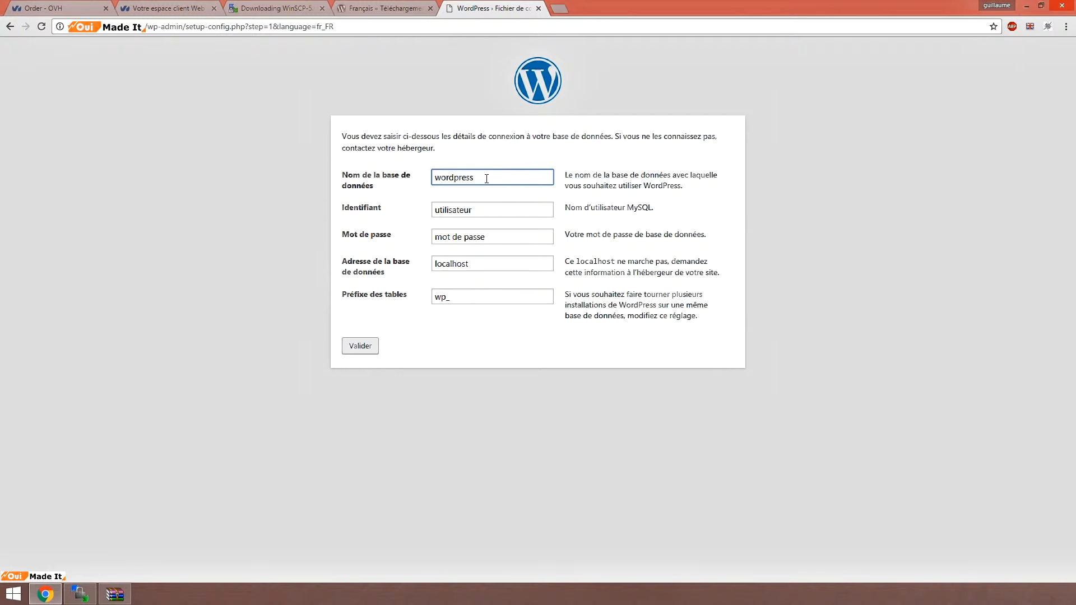
drag(487, 178, 398, 179)
text(ou)
click(361, 346)
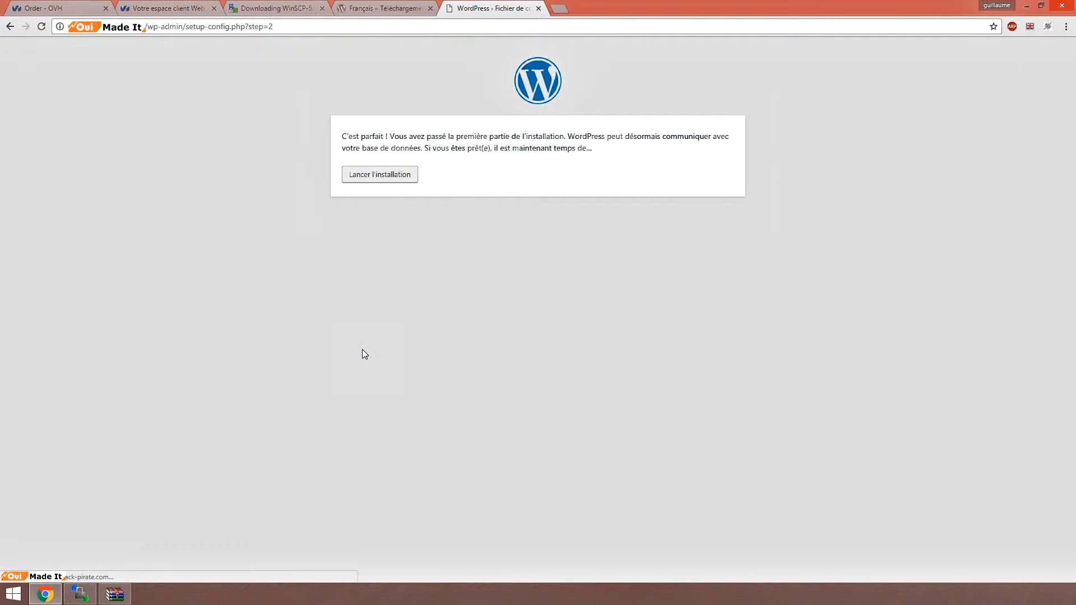
click(406, 182)
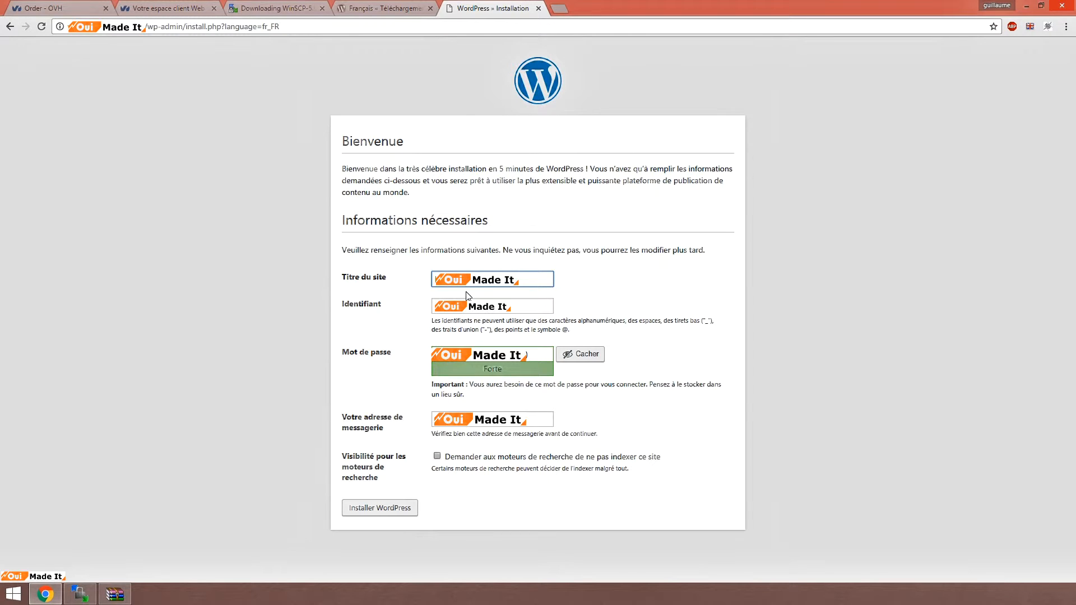
Step: Enter the admin username, password and saved e-mail address, then run Installer WordPress
click(465, 300)
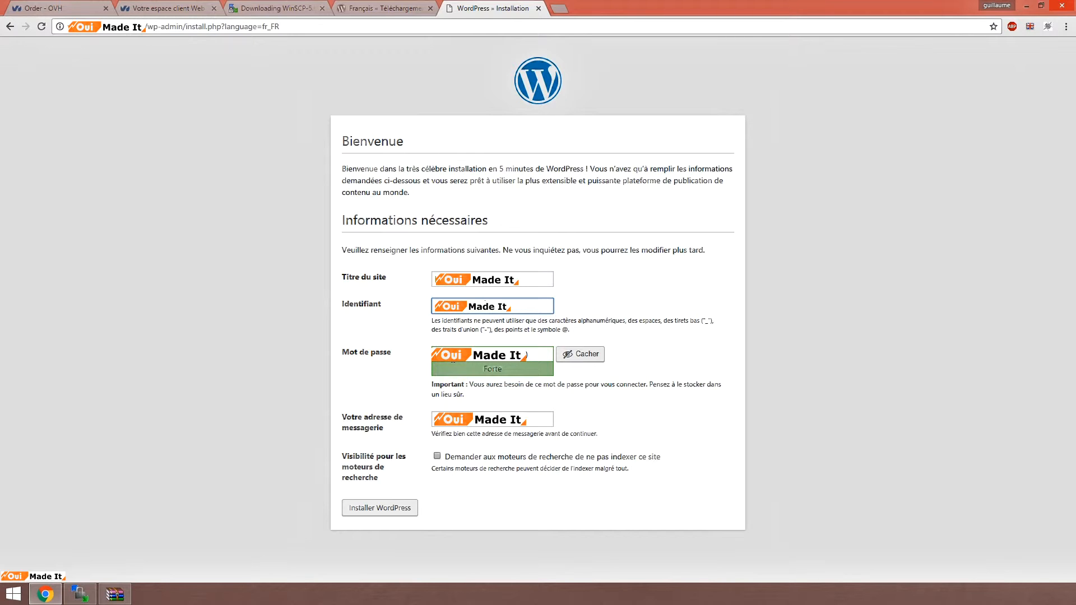
click(530, 355)
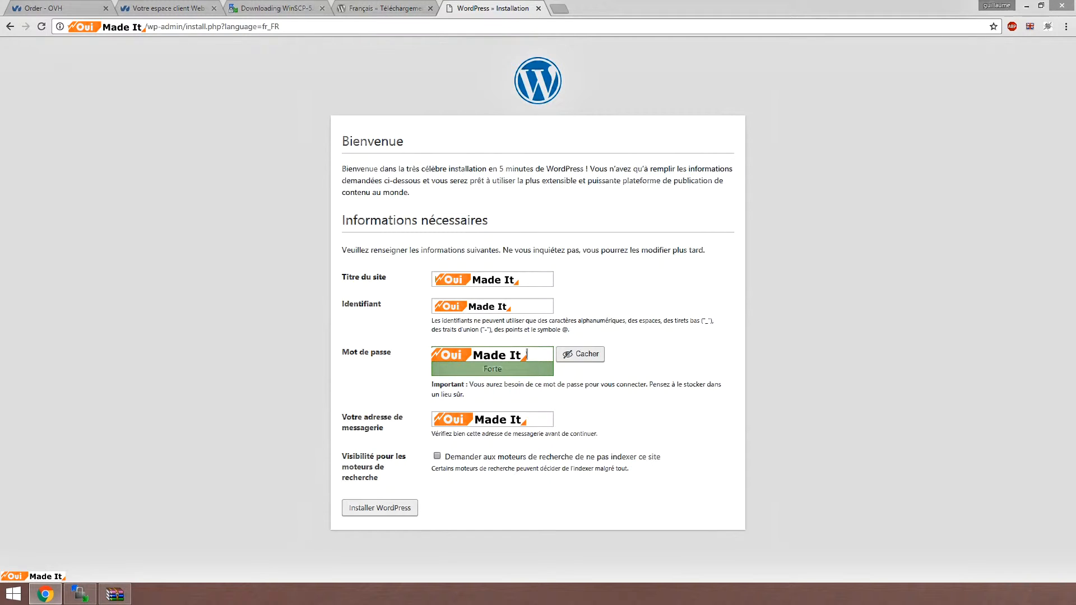
click(486, 418)
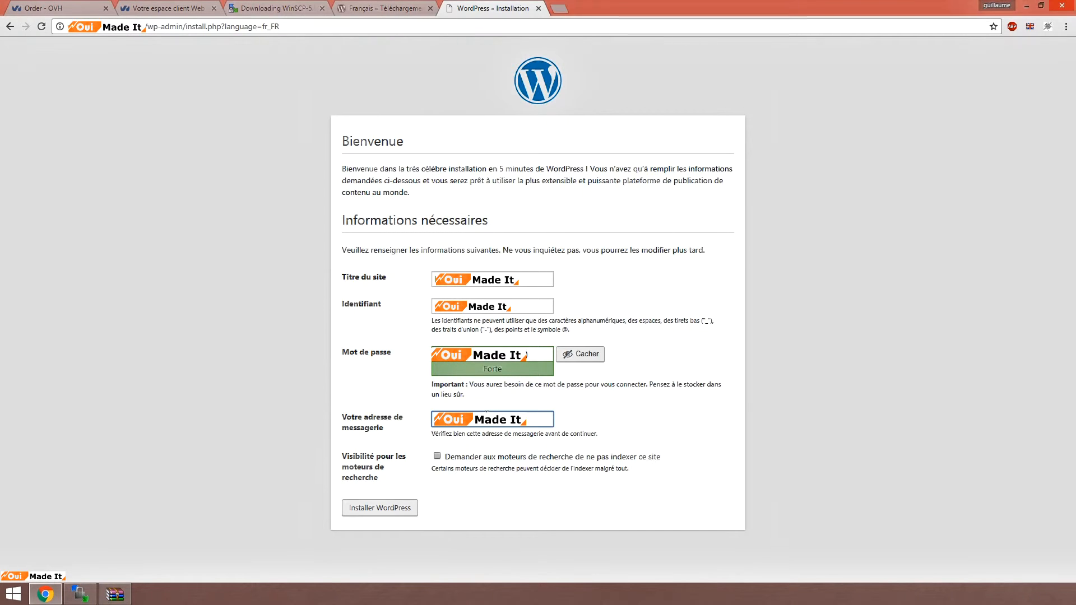
click(486, 413)
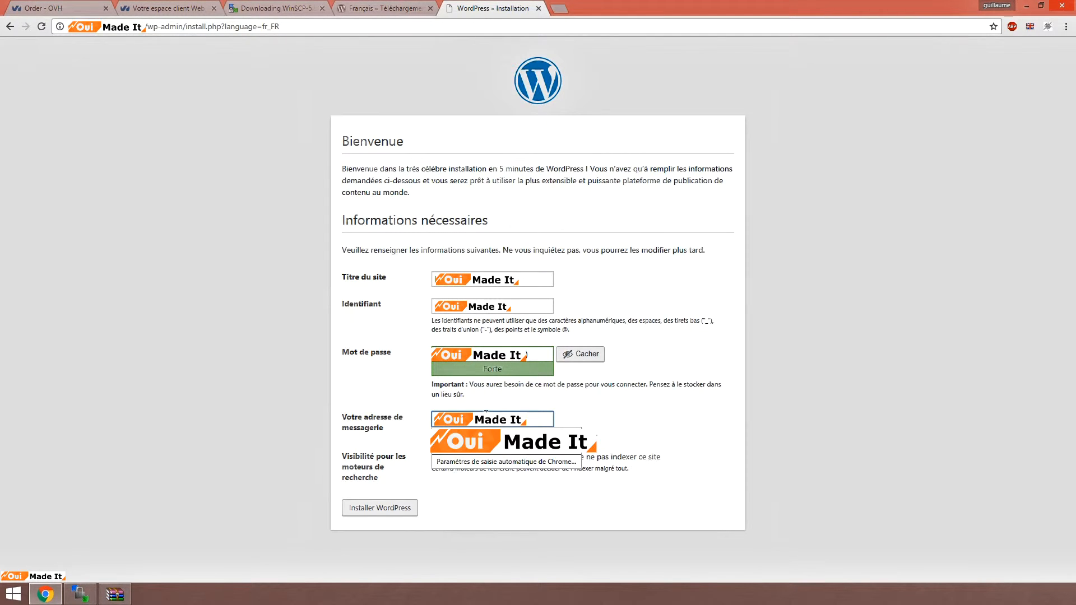
click(465, 443)
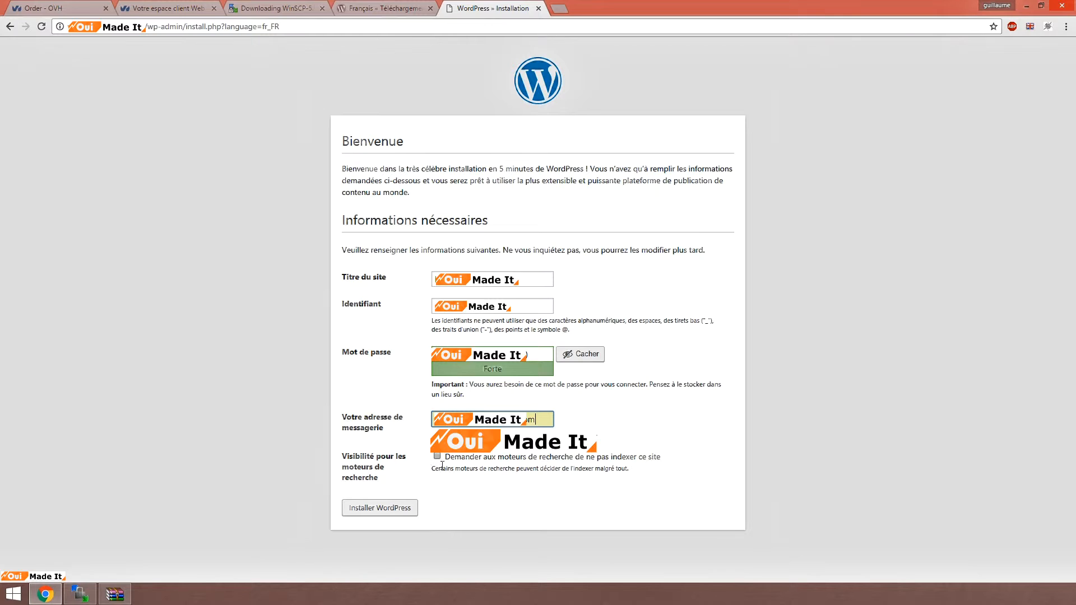
click(380, 508)
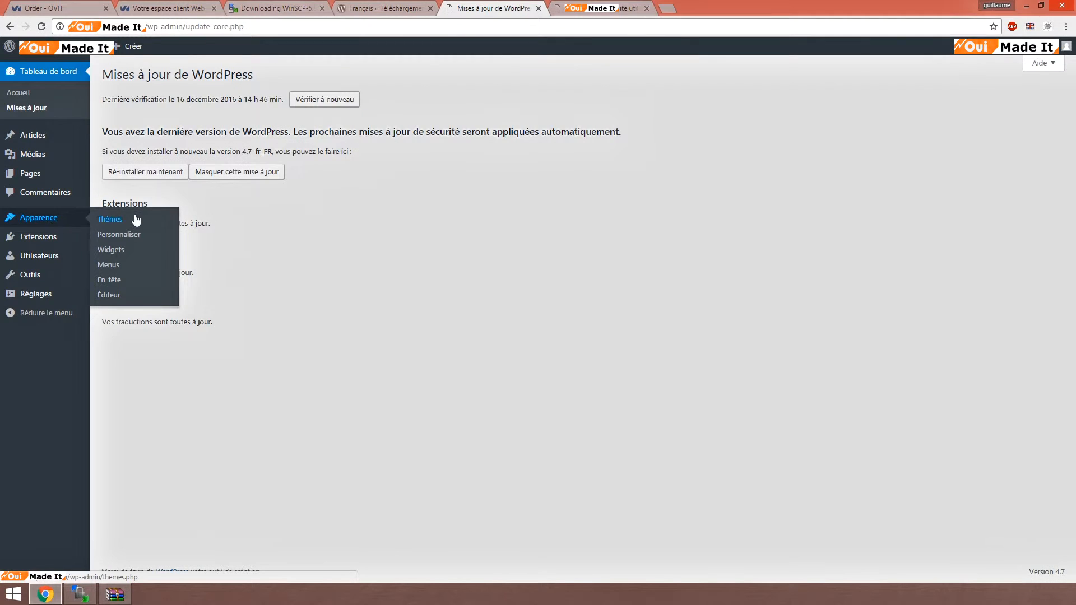
Step: Go to Apparence > Thèmes, start adding a theme, and show the Populaires themes
click(133, 217)
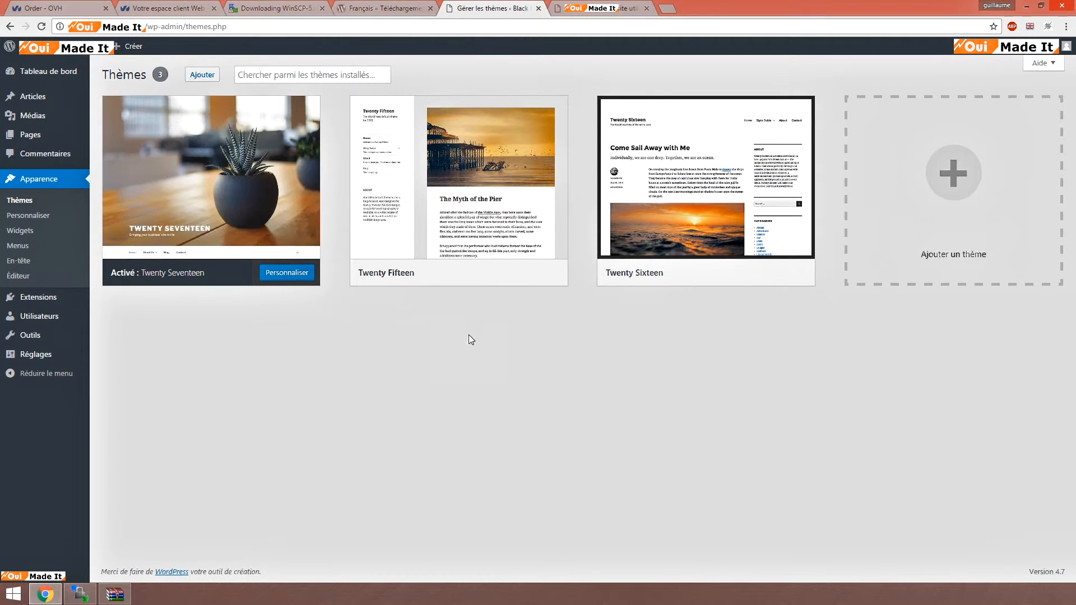
click(967, 191)
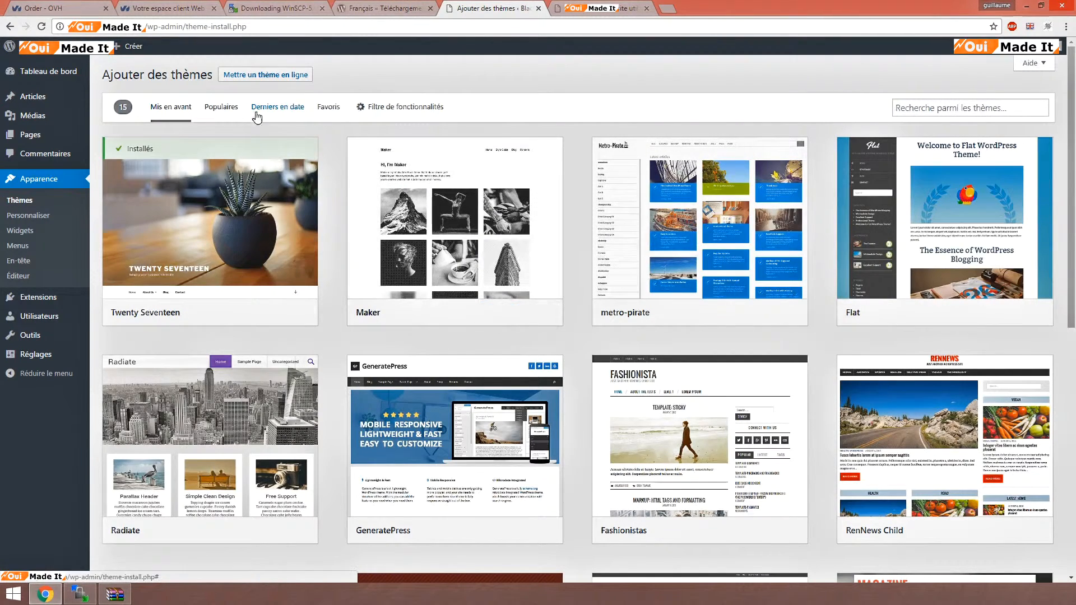
click(215, 111)
Step: Scroll through the popular themes, glance at the live site, and return to installed themes
scroll(583, 284, down, 4)
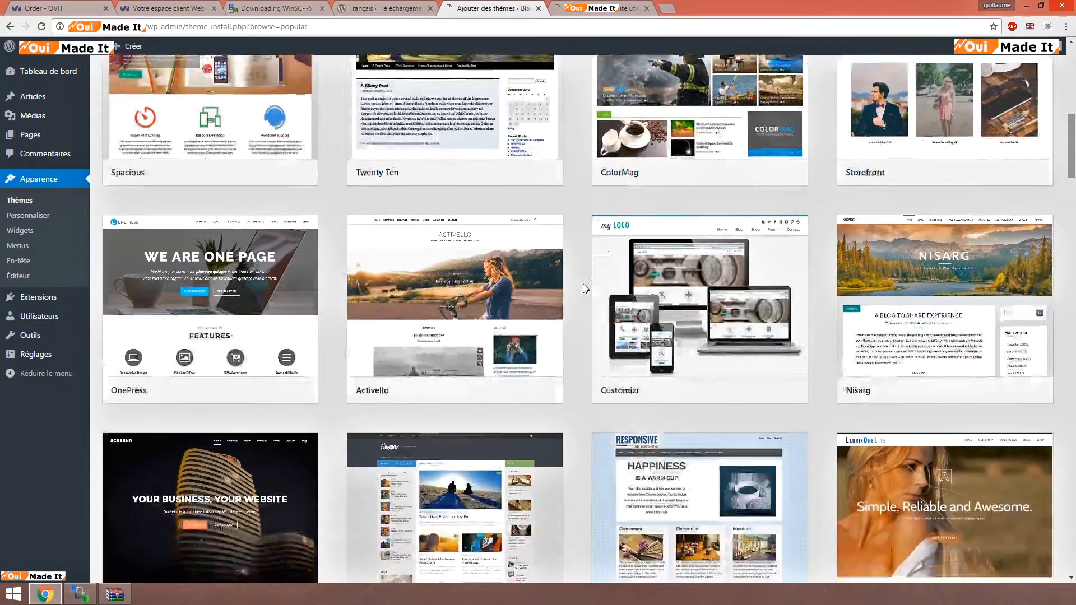
scroll(578, 279, down, 3)
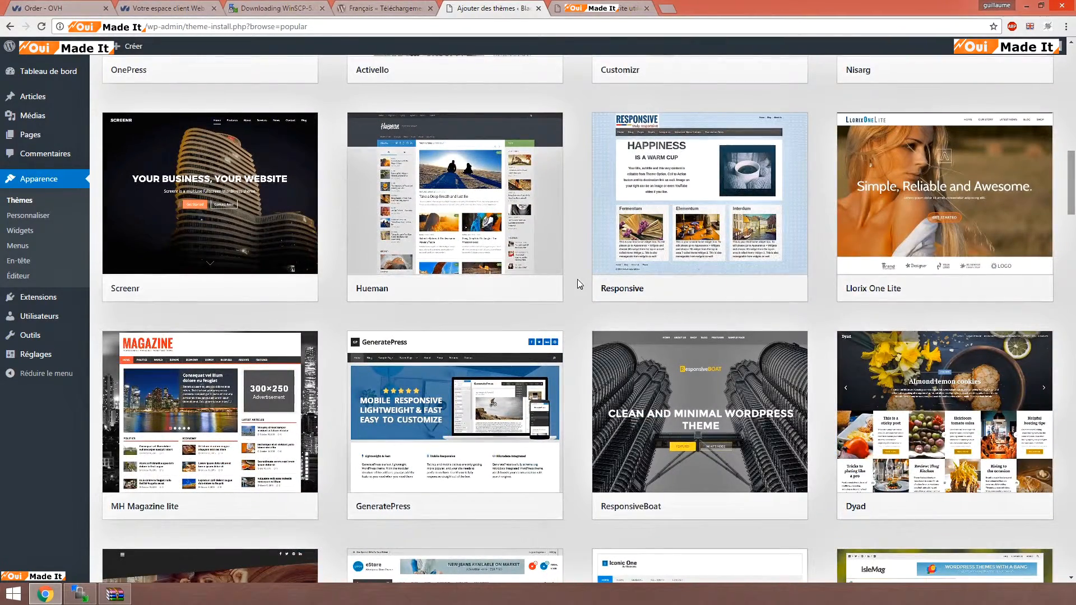
scroll(577, 280, down, 4)
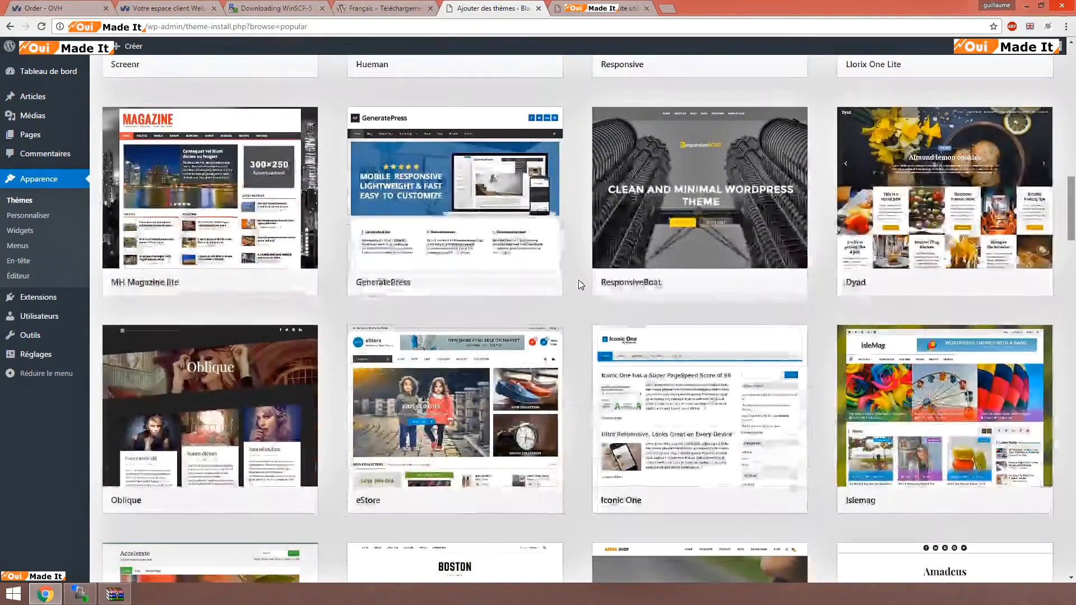
scroll(578, 280, down, 3)
scroll(580, 281, up, 3)
scroll(580, 281, down, 2)
scroll(580, 281, down, 3)
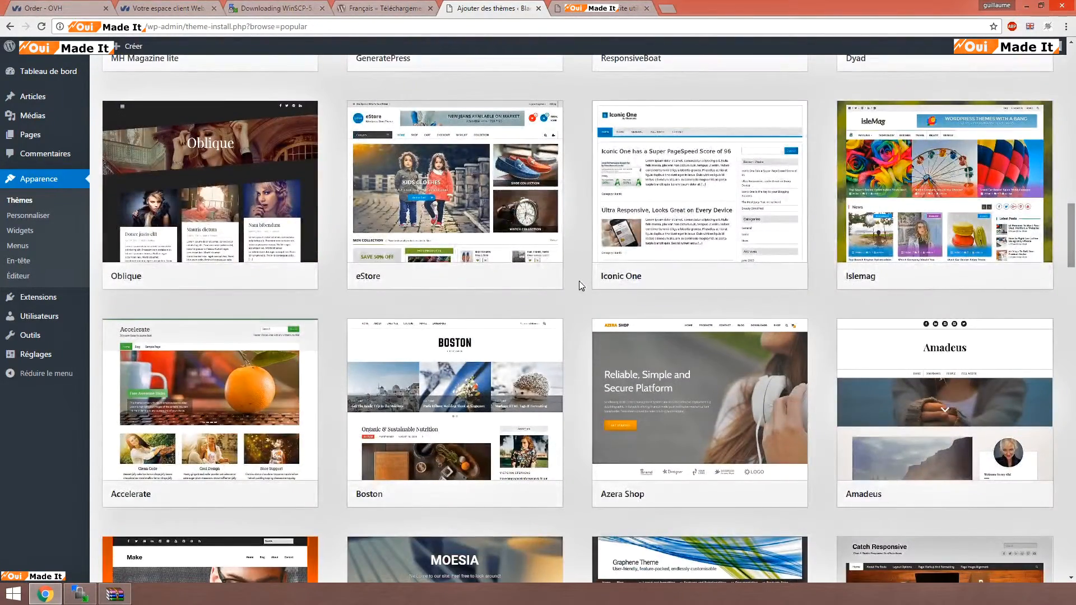
scroll(579, 281, down, 14)
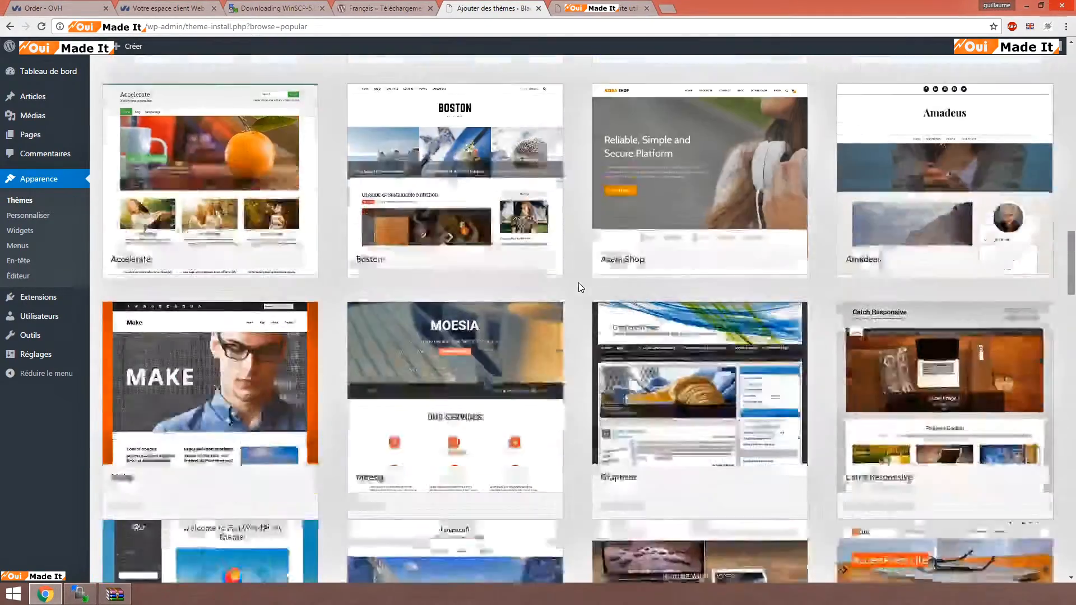
scroll(575, 278, up, 11)
scroll(574, 278, up, 20)
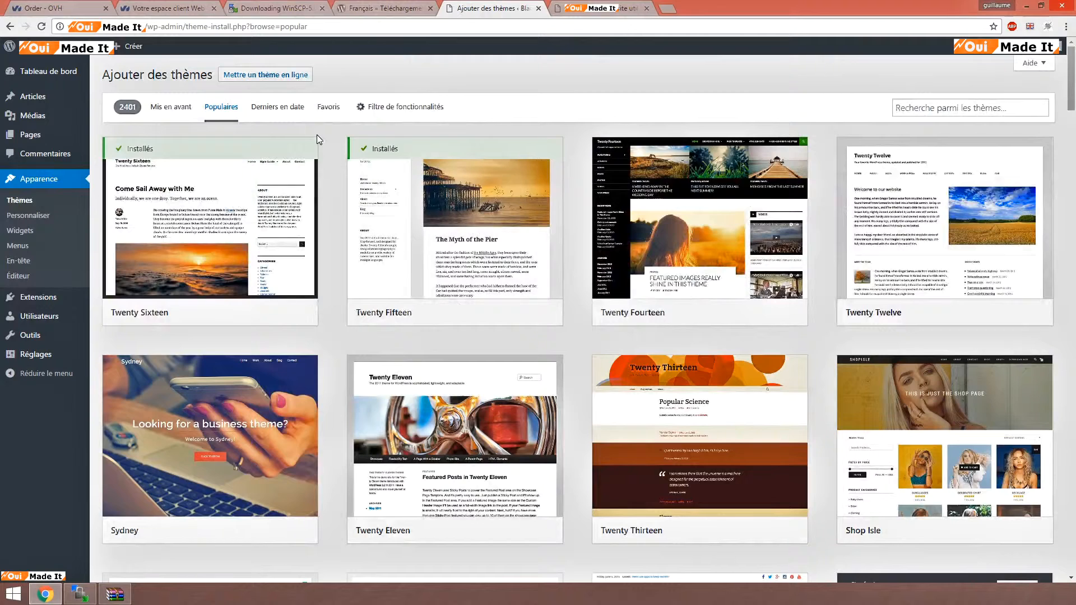
click(589, 10)
click(487, 9)
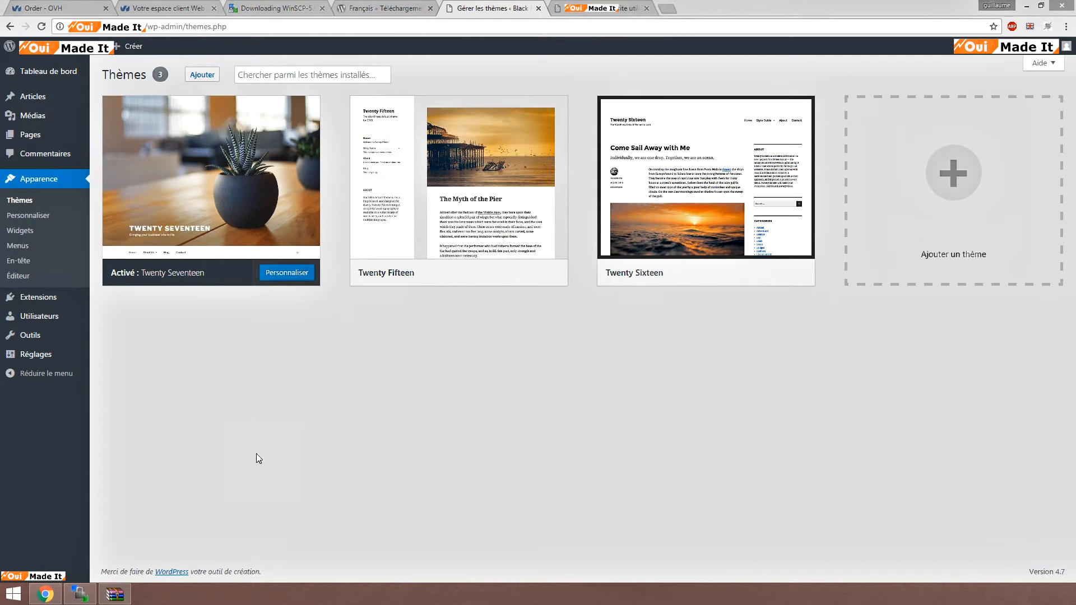
Step: Scroll through the Mis en avant themes, then open Extensions to see Akismet and Hello Dolly
click(960, 197)
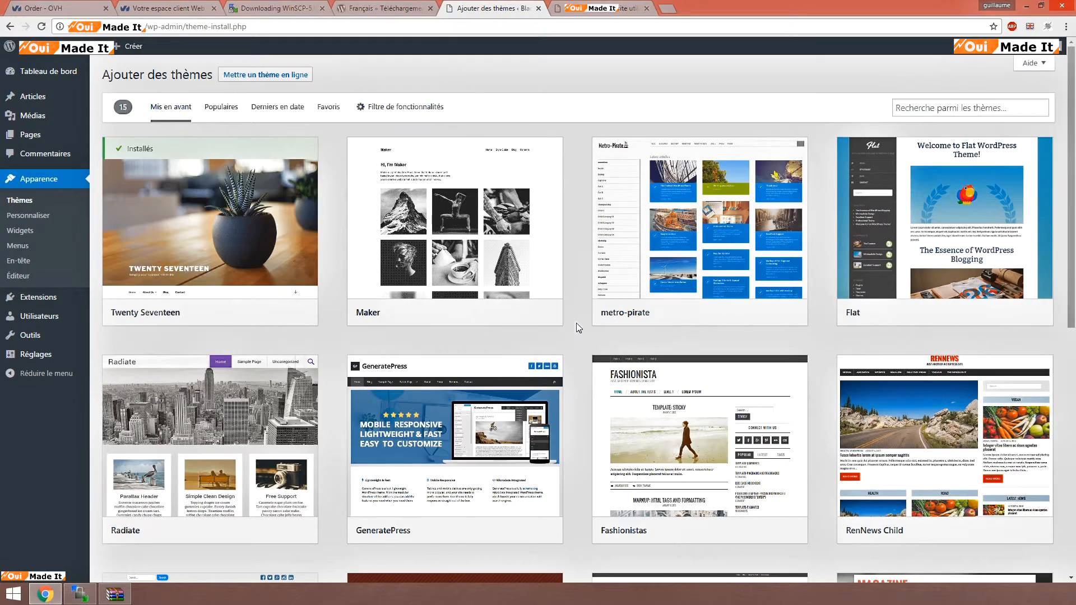
scroll(577, 323, down, 8)
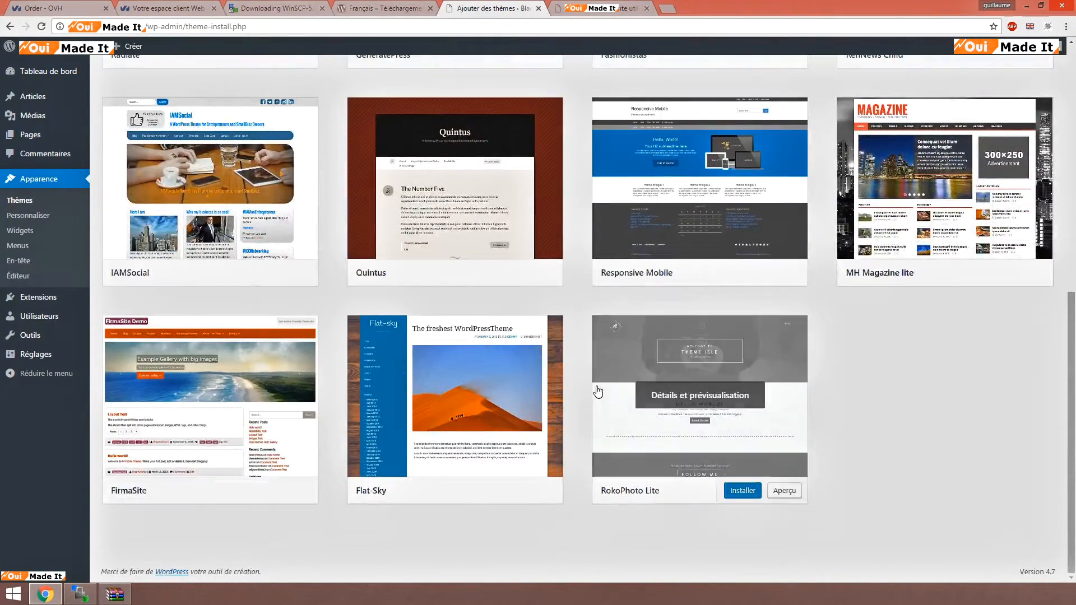
scroll(584, 399, up, 8)
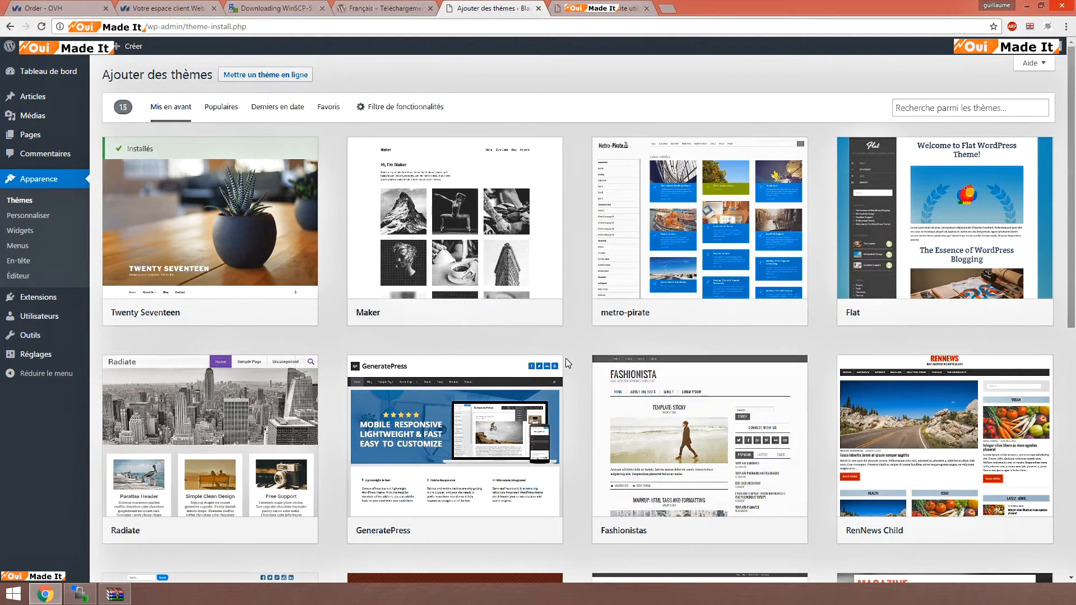
scroll(573, 361, down, 5)
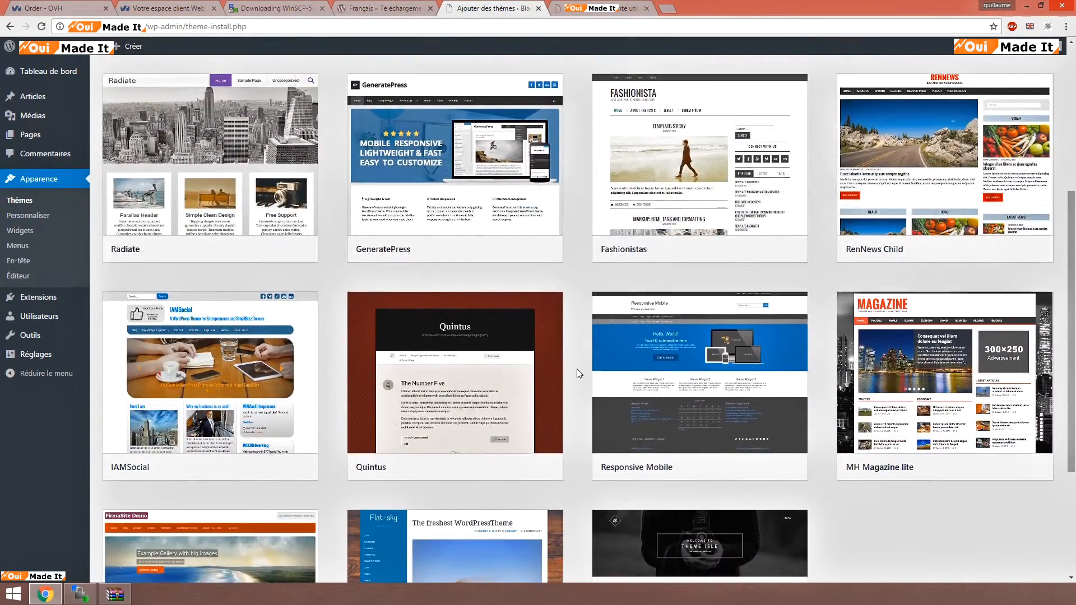
scroll(579, 374, down, 4)
scroll(577, 370, up, 9)
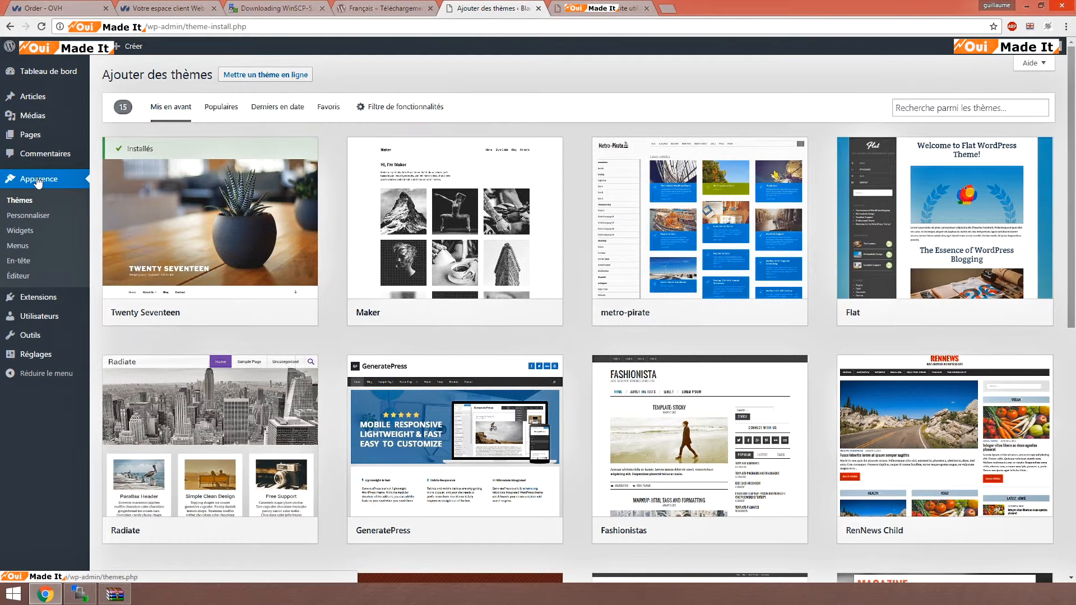
click(49, 300)
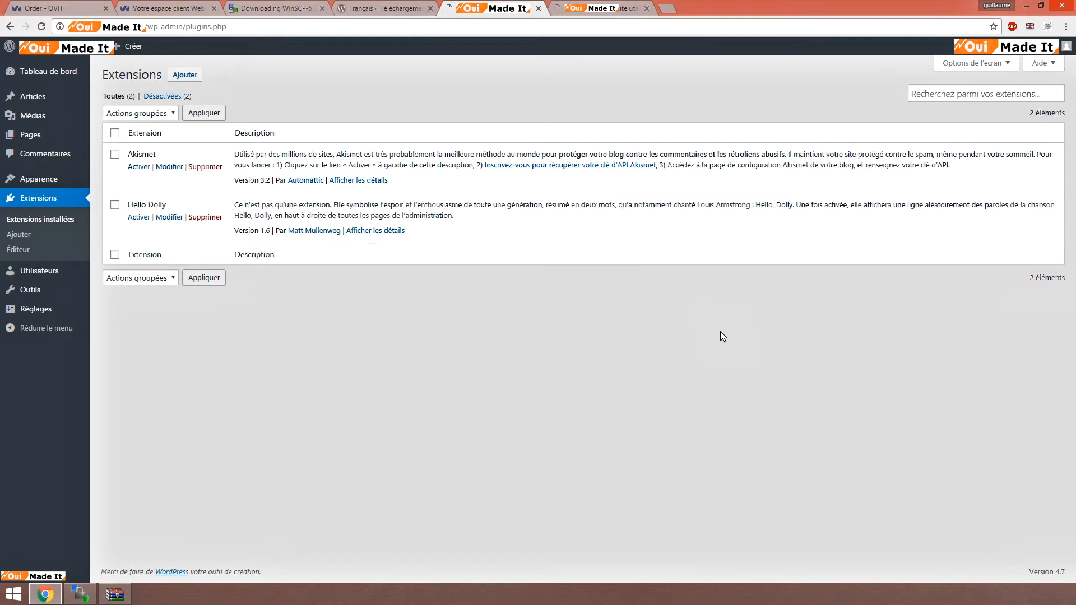